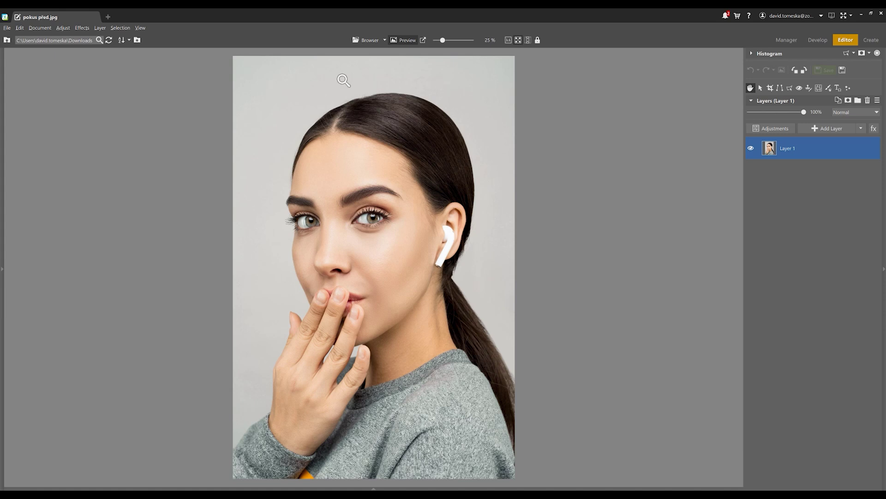
pyautogui.click(343, 113)
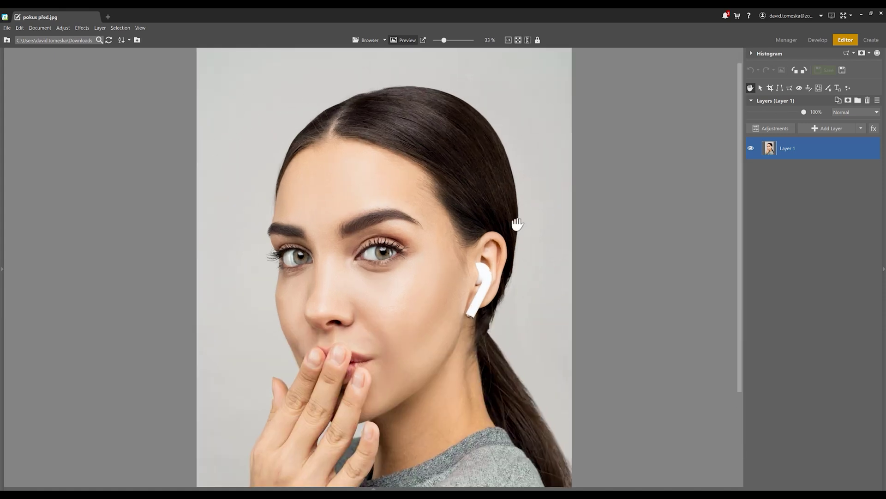
pyautogui.scroll(-2, 342, 257)
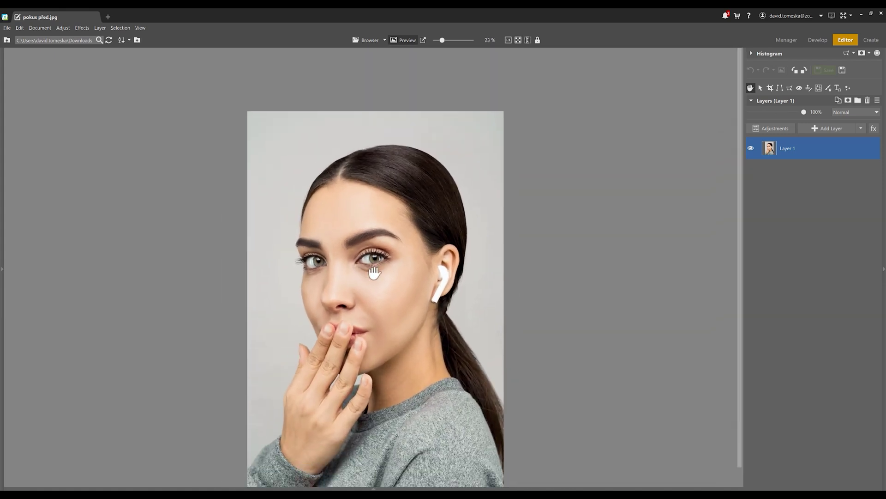
pyautogui.moveTo(380, 287); pyautogui.dragTo(381, 234)
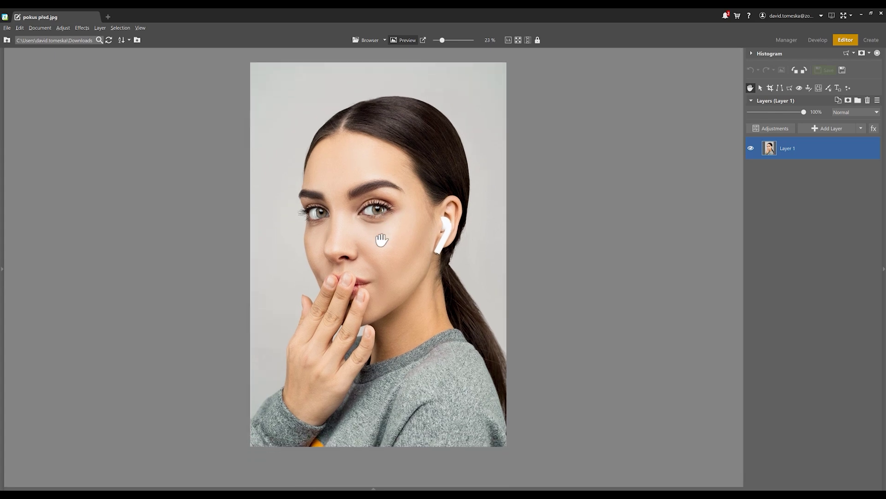
pyautogui.scroll(1, 382, 239)
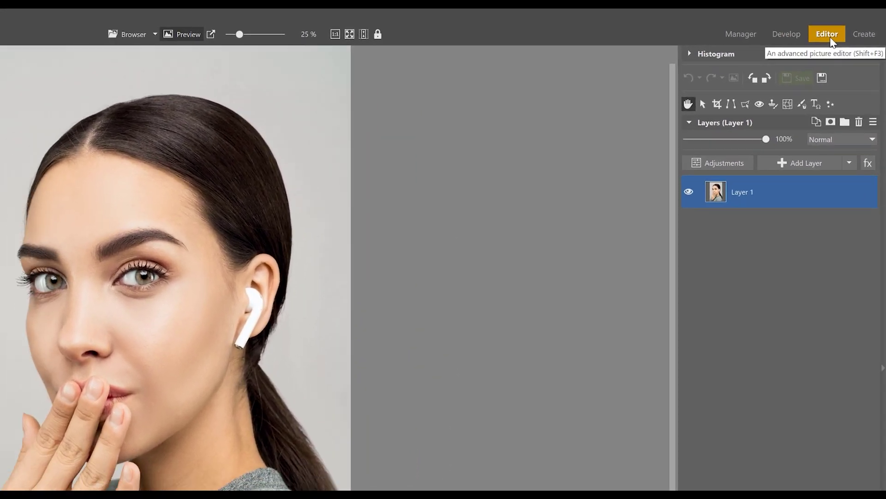
pyautogui.moveTo(212, 255); pyautogui.dragTo(213, 273)
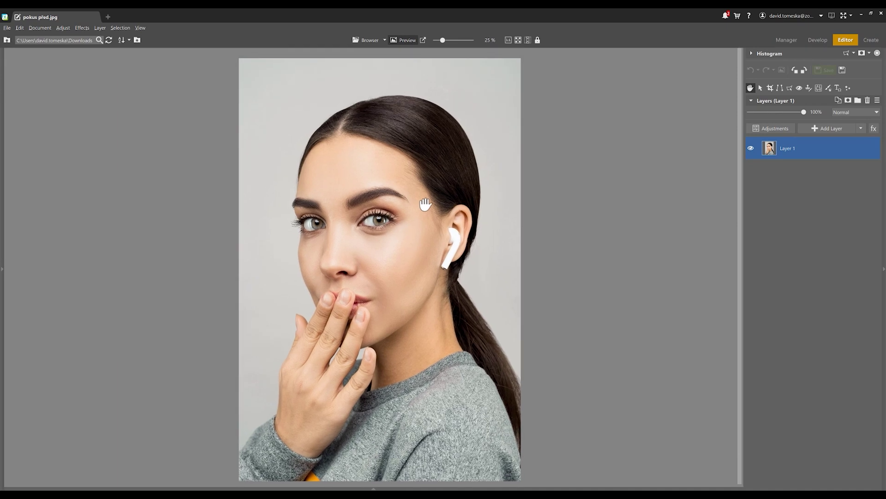
pyautogui.moveTo(425, 204); pyautogui.dragTo(427, 200)
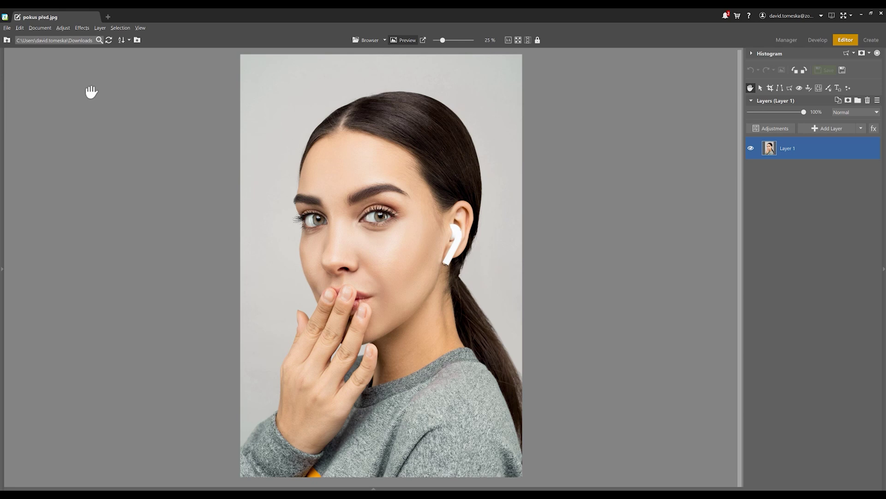
pyautogui.scroll(3, 290, 95)
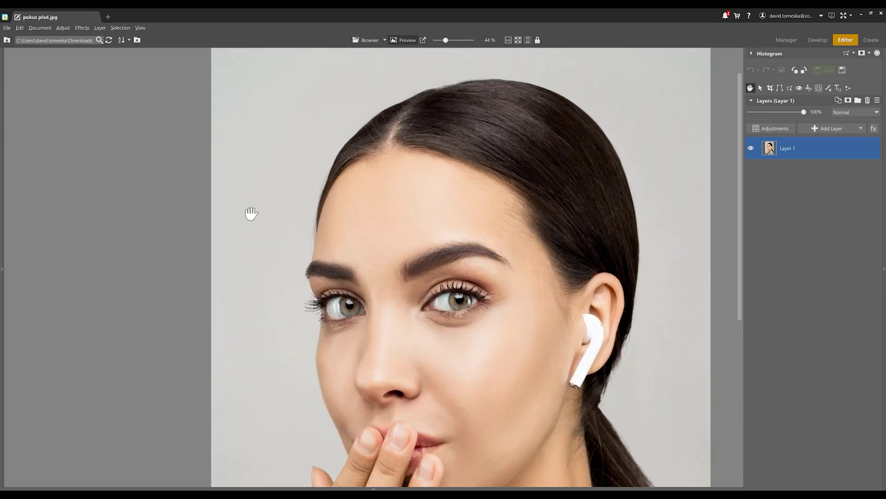
pyautogui.moveTo(644, 179); pyautogui.dragTo(530, 191)
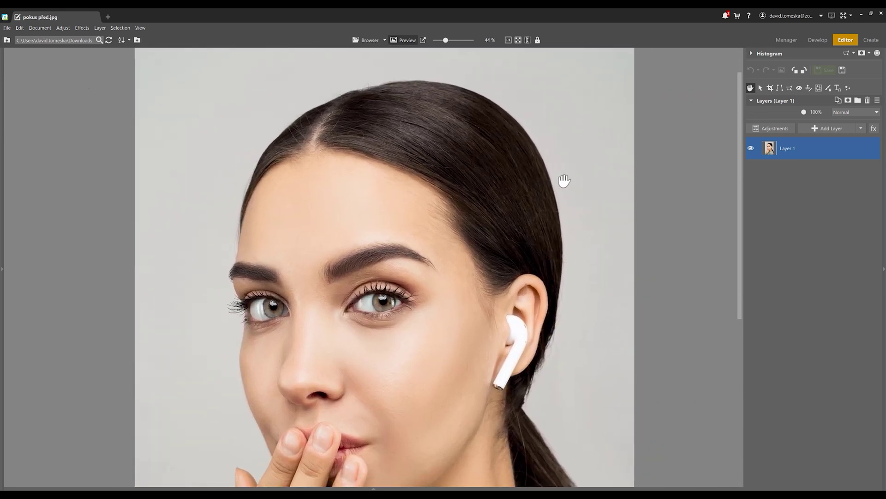
pyautogui.scroll(-3, 485, 202)
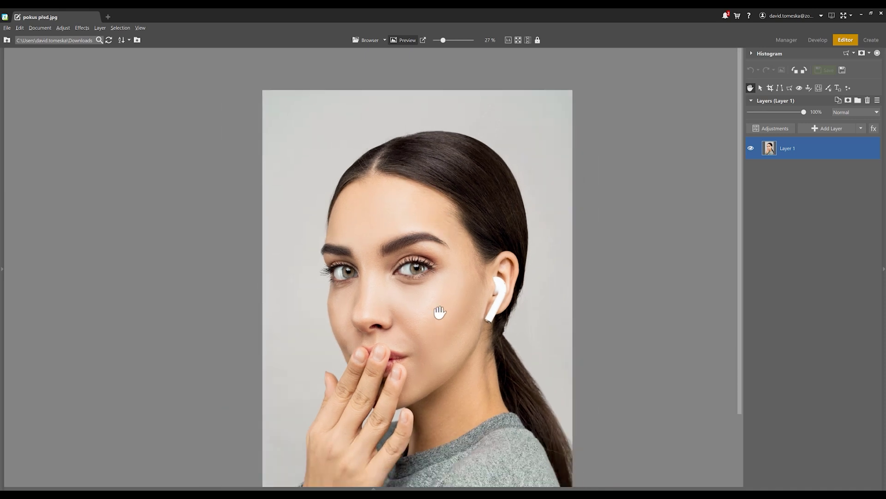
pyautogui.scroll(-1, 446, 340)
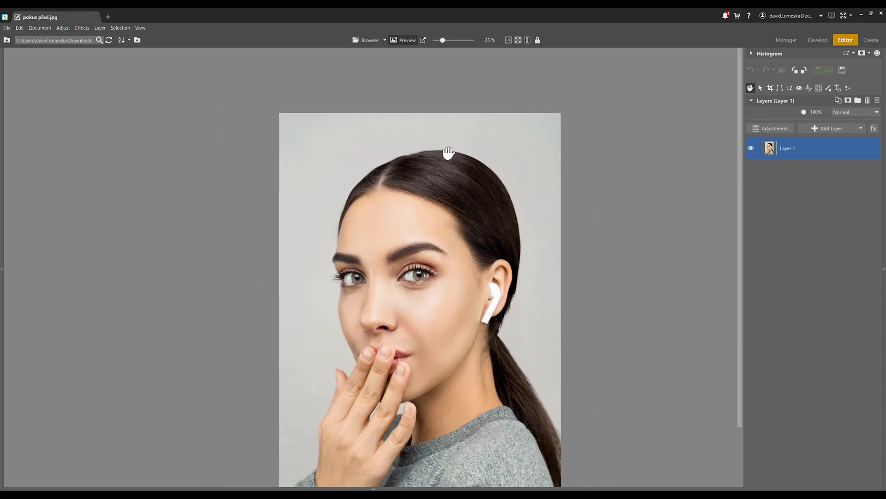
# - Read down the 'Learn to Create a Double Exposure Effect in ZPS' article past its introduction
pyautogui.click(518, 41)
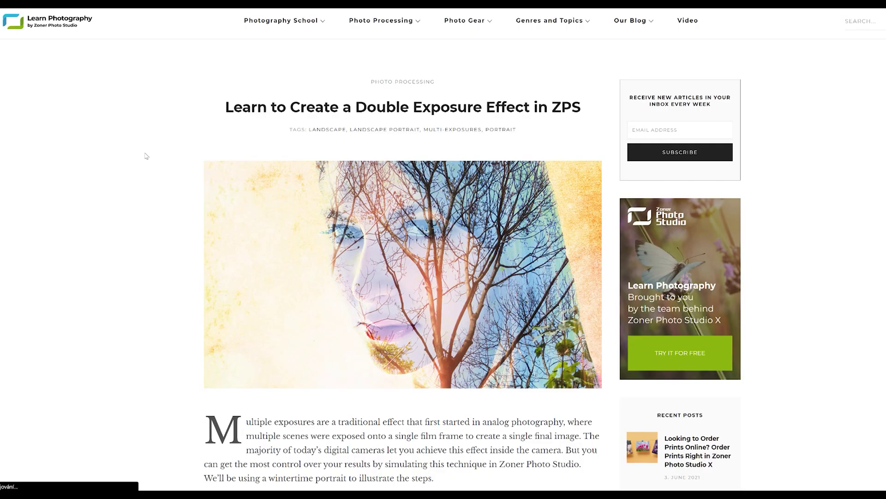
pyautogui.scroll(-8, 145, 156)
pyautogui.scroll(-8, 146, 156)
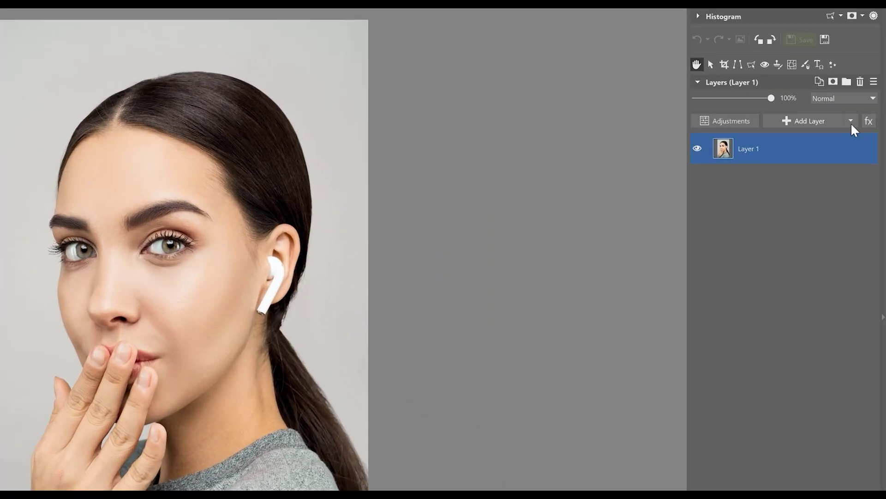
# - Add a Curves adjustment layer, pulling the shadow point down and raising an upper highlight point
pyautogui.click(861, 128)
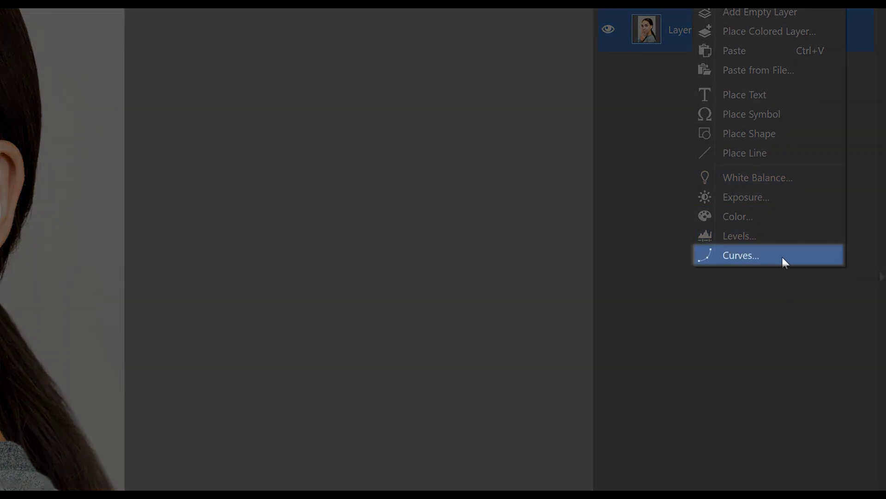
pyautogui.click(782, 257)
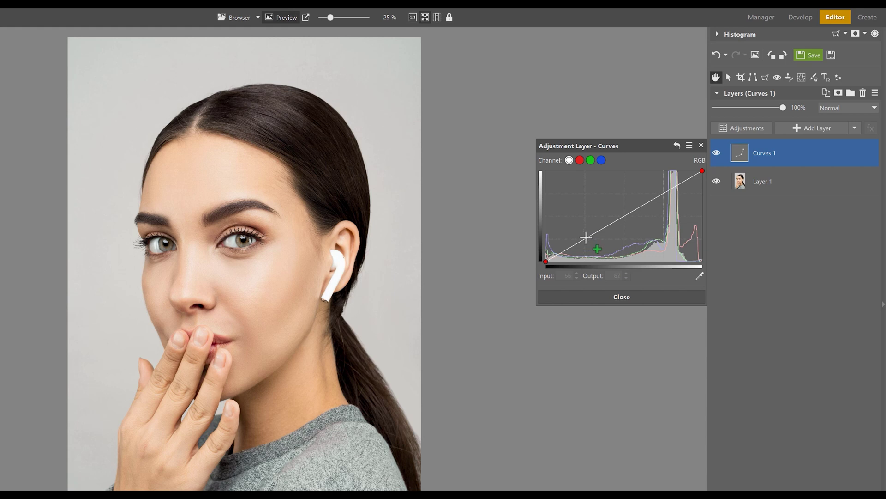
pyautogui.moveTo(585, 238); pyautogui.dragTo(589, 263)
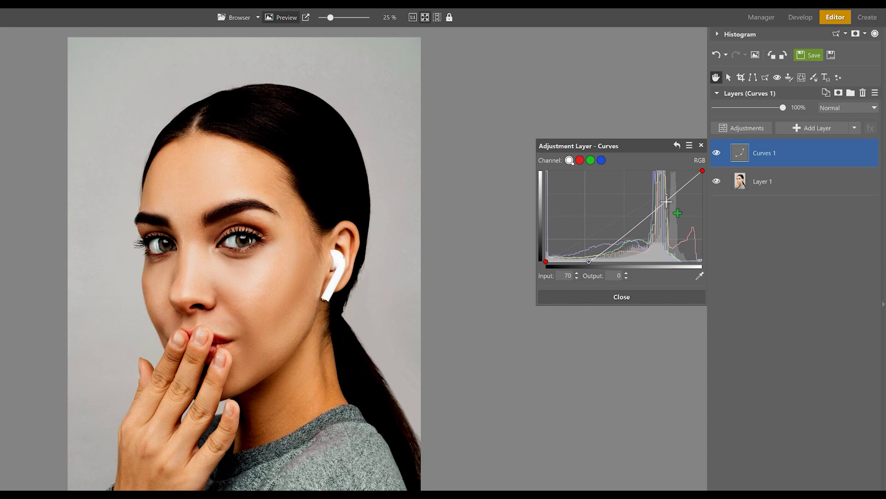
pyautogui.click(670, 196)
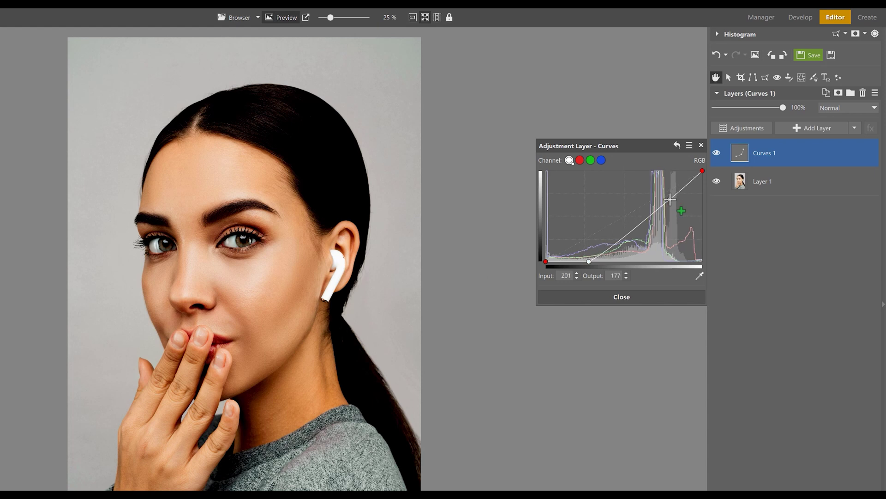
pyautogui.moveTo(671, 196); pyautogui.dragTo(675, 170)
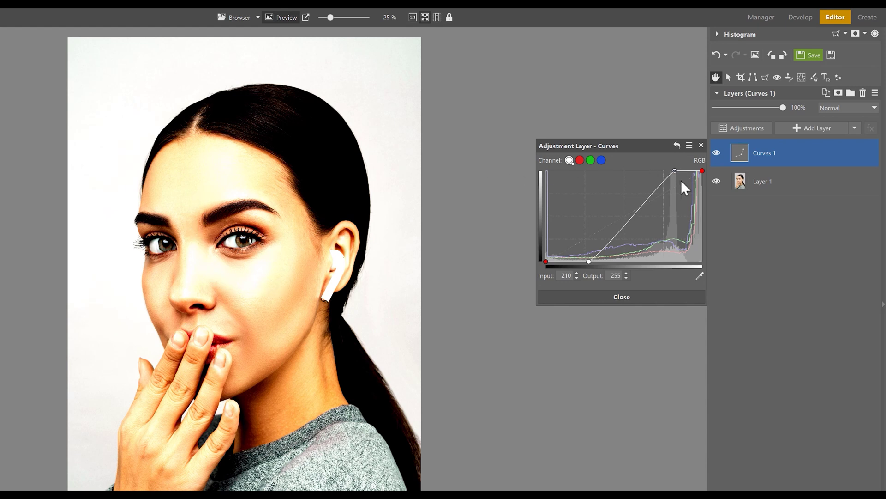
# - Add a Color adjustment layer with Saturation dragged to 0, making the portrait black-and-white
pyautogui.click(702, 145)
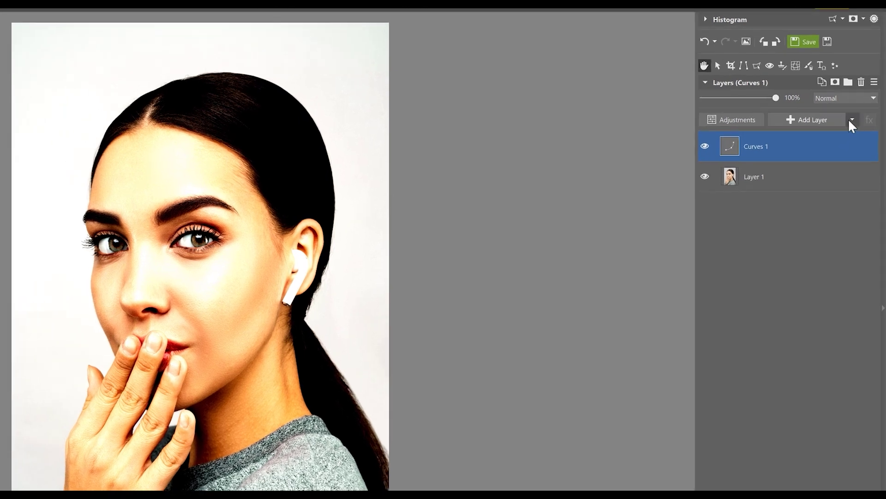
pyautogui.click(855, 128)
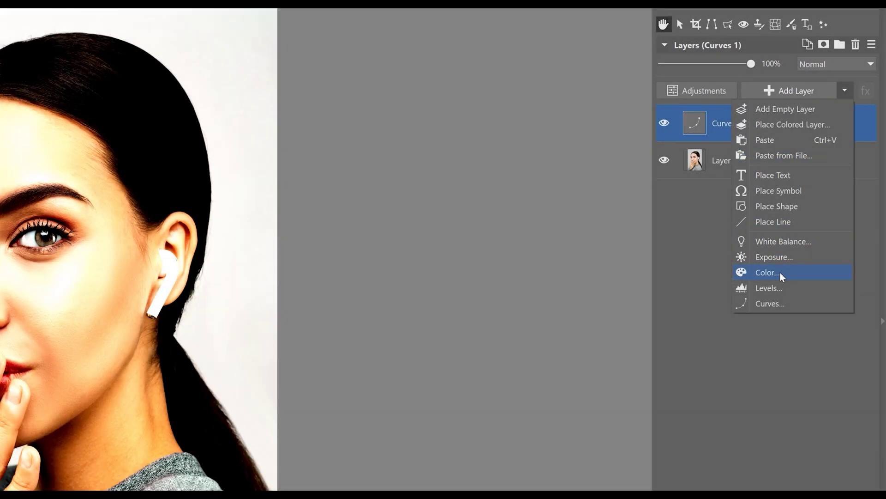
pyautogui.click(780, 273)
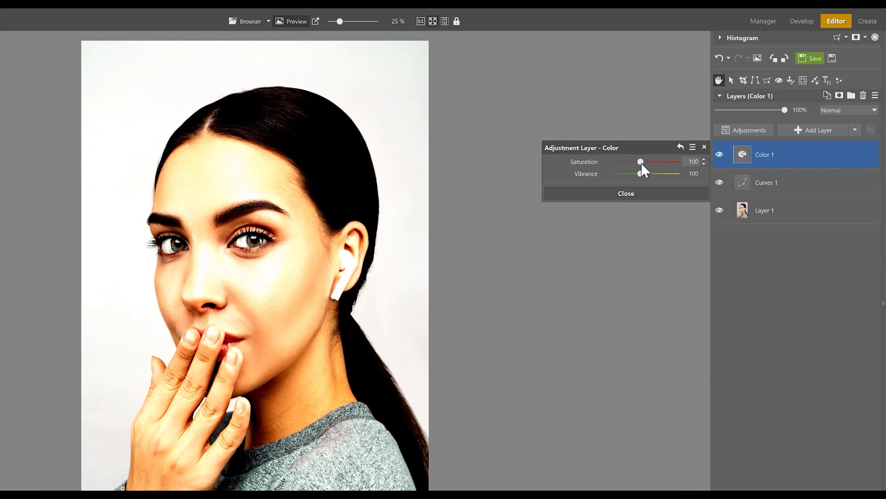
pyautogui.moveTo(642, 162); pyautogui.dragTo(553, 161)
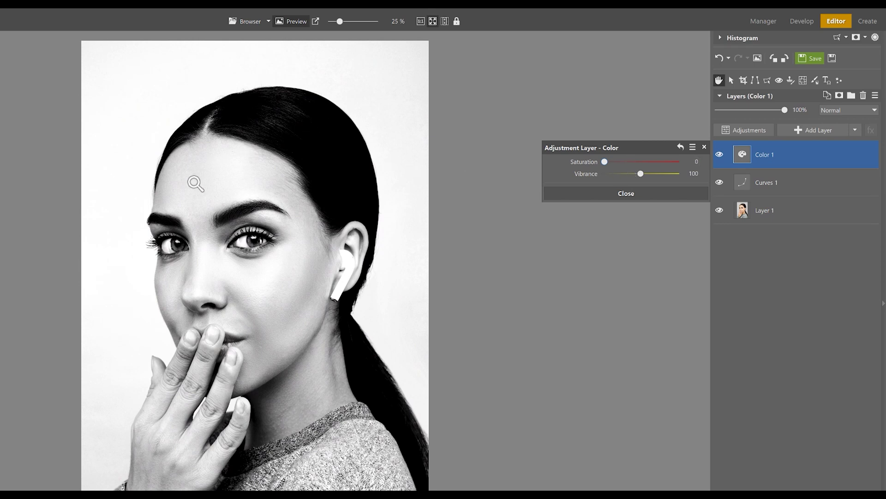
pyautogui.scroll(1, 265, 218)
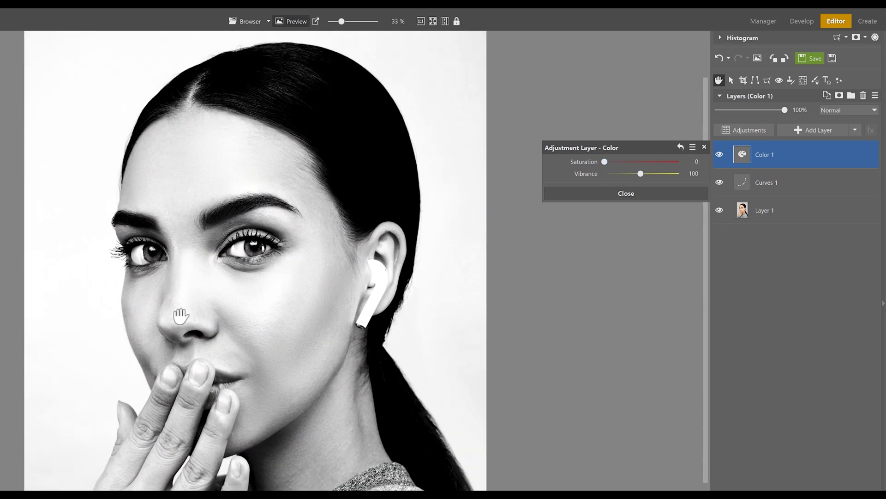
pyautogui.click(433, 21)
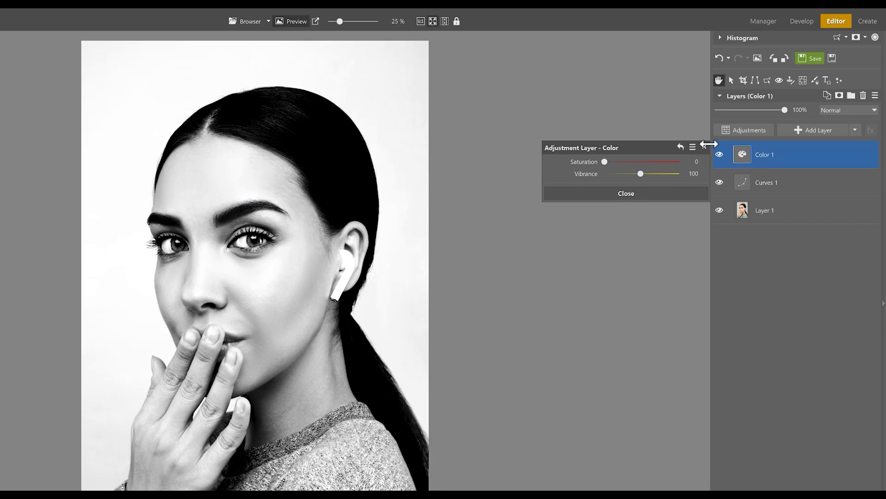
pyautogui.click(855, 130)
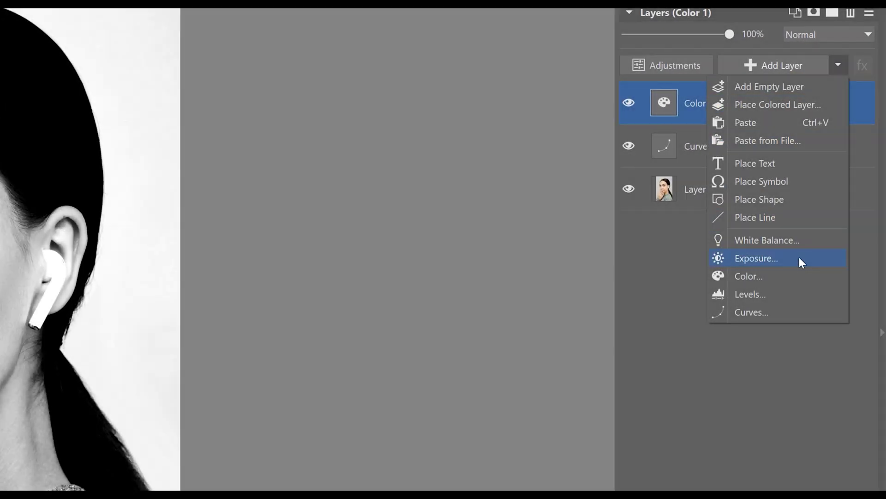
# - Add an Exposure adjustment layer with Exposure 0.5 and White point 35
pyautogui.click(799, 257)
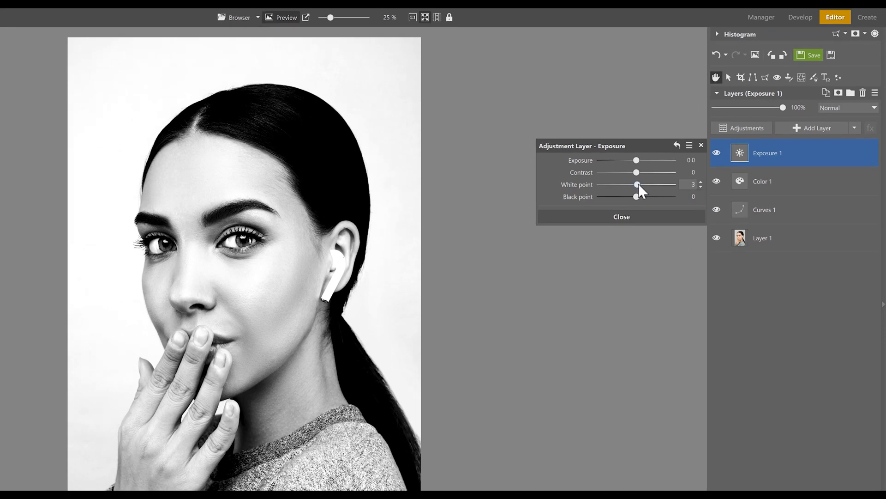
pyautogui.moveTo(639, 184); pyautogui.dragTo(643, 159)
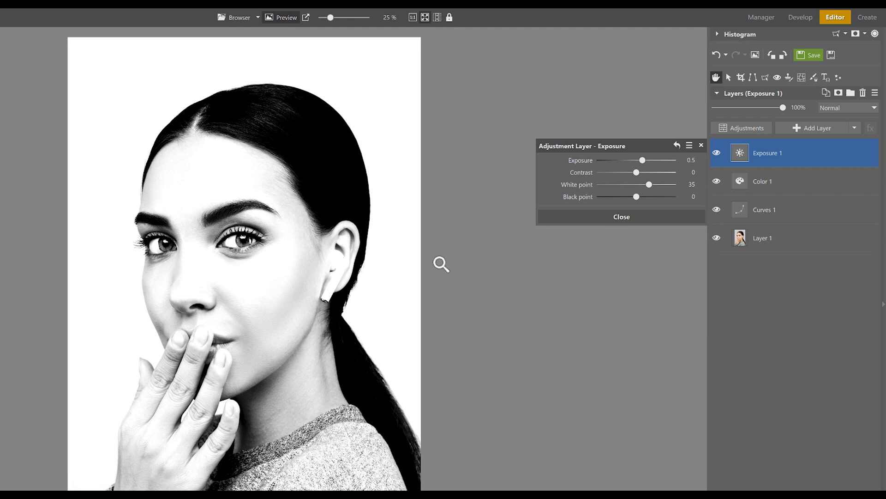
# - Add the bonsai photo DSC_1157 as a new layer and stretch it to cover the canvas
pyautogui.click(701, 146)
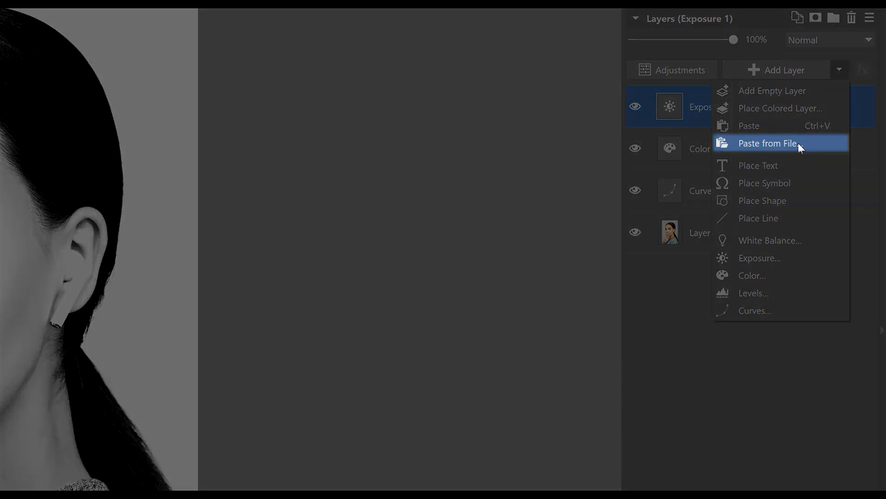
pyautogui.click(798, 143)
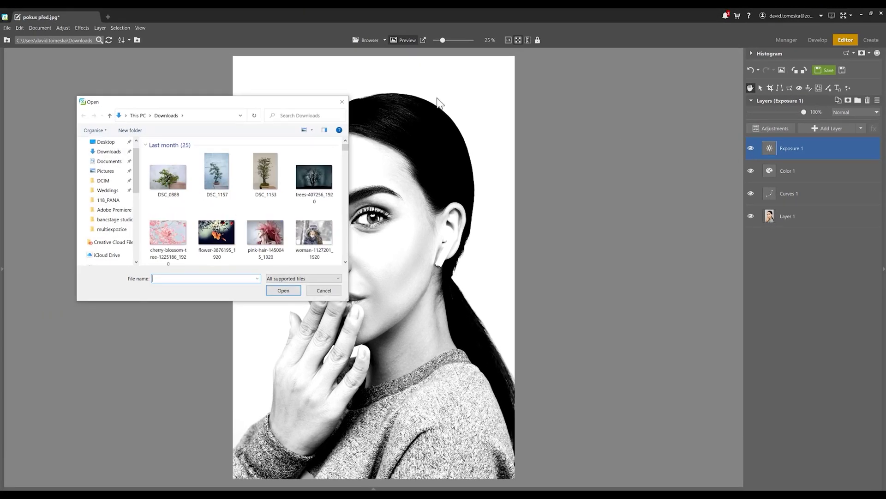
pyautogui.click(229, 195)
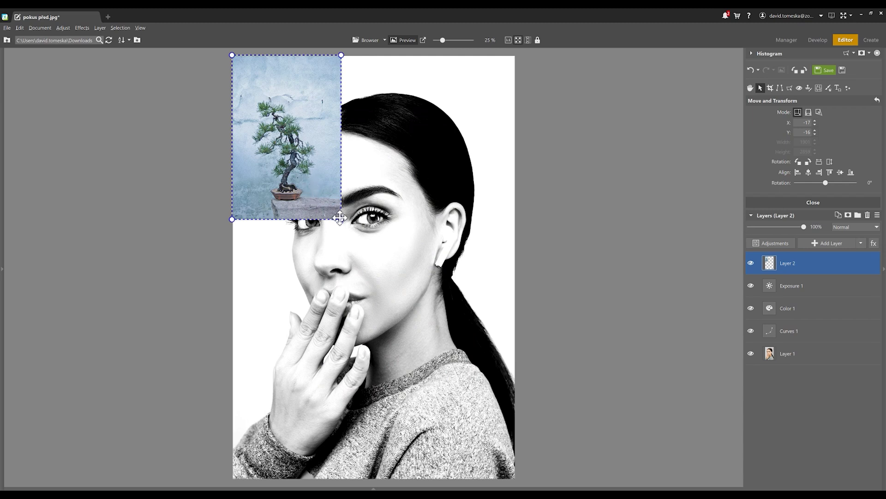
pyautogui.moveTo(342, 223); pyautogui.dragTo(529, 483)
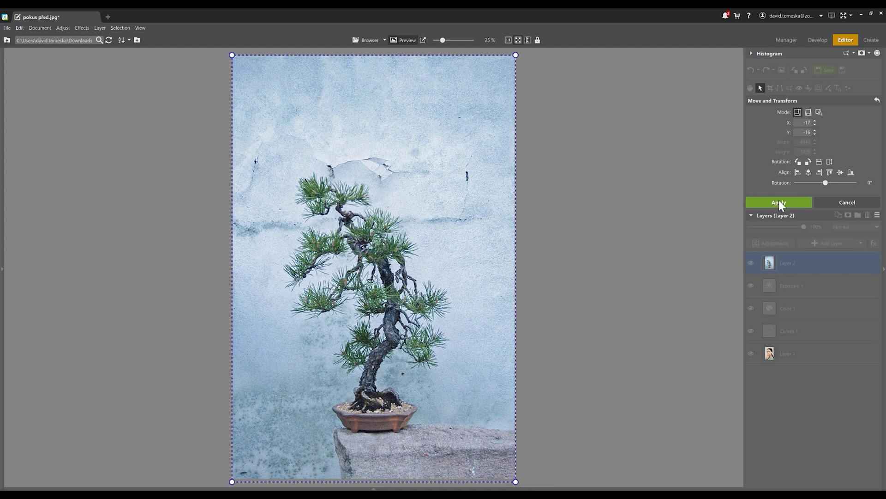
# - Apply the bonsai layer's new size and set its blending mode to Screen
pyautogui.click(794, 201)
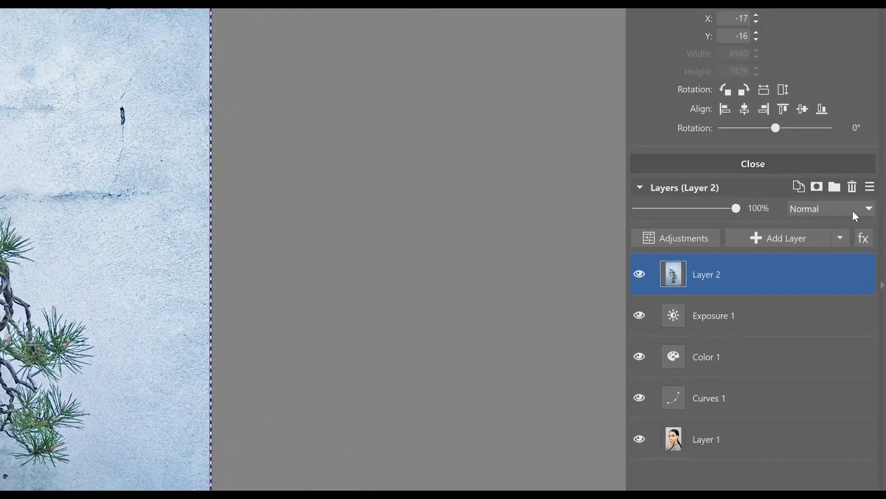
pyautogui.click(867, 211)
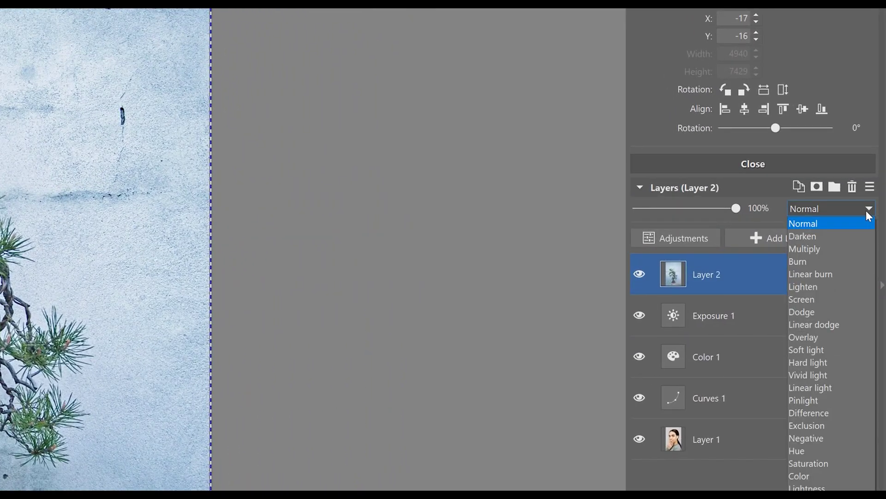
pyautogui.click(829, 301)
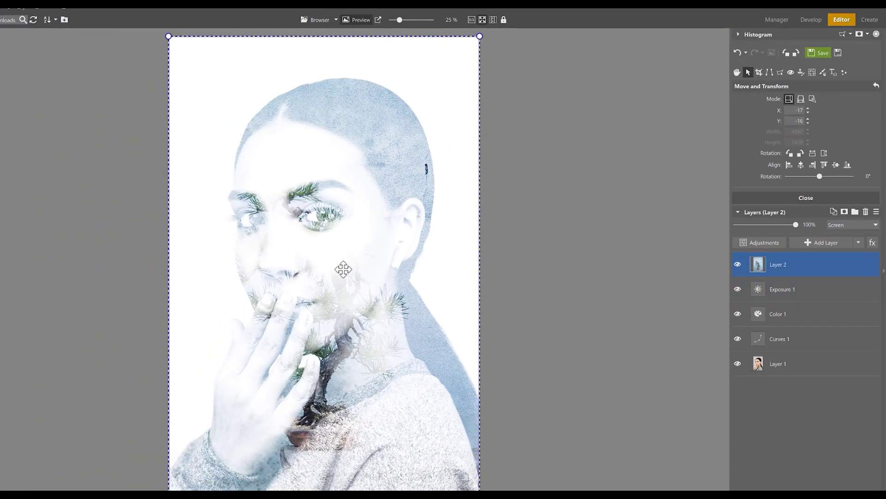
# - Fit the image in the window and drag the bonsai up over the woman's head
pyautogui.scroll(2, 342, 238)
pyautogui.scroll(-1, 267, 242)
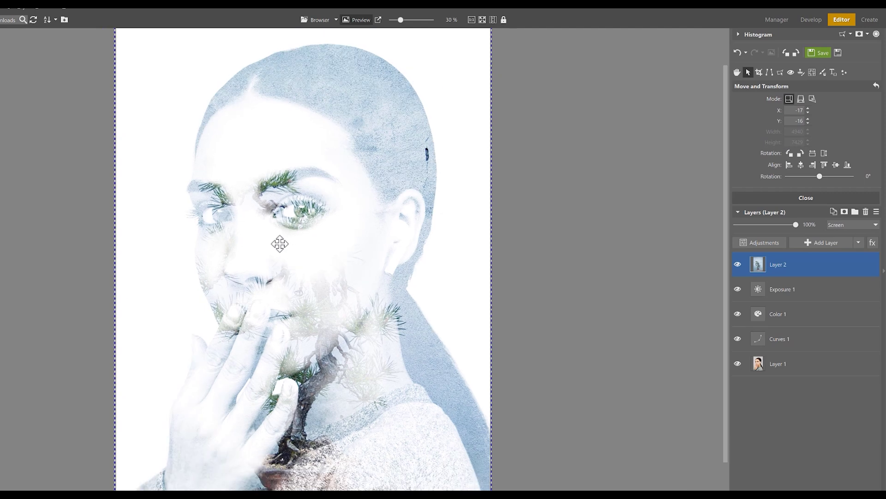
pyautogui.scroll(-1, 286, 249)
pyautogui.click(484, 21)
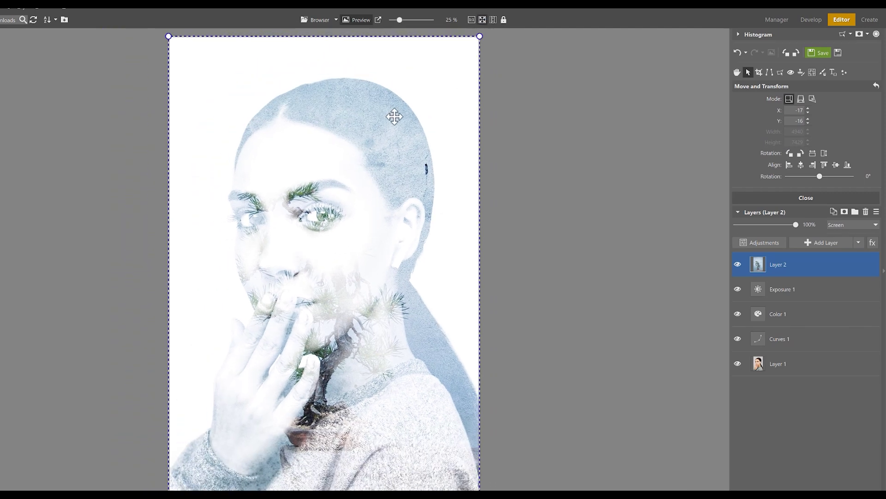
pyautogui.moveTo(332, 314); pyautogui.dragTo(392, 229)
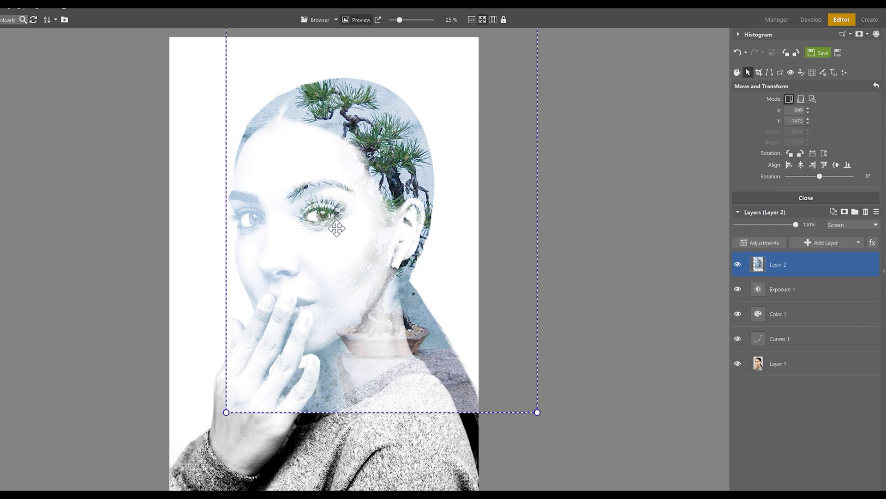
# - Nudge the bonsai slightly higher so the branches fill the head, then finish positioning
pyautogui.moveTo(373, 260); pyautogui.dragTo(373, 255)
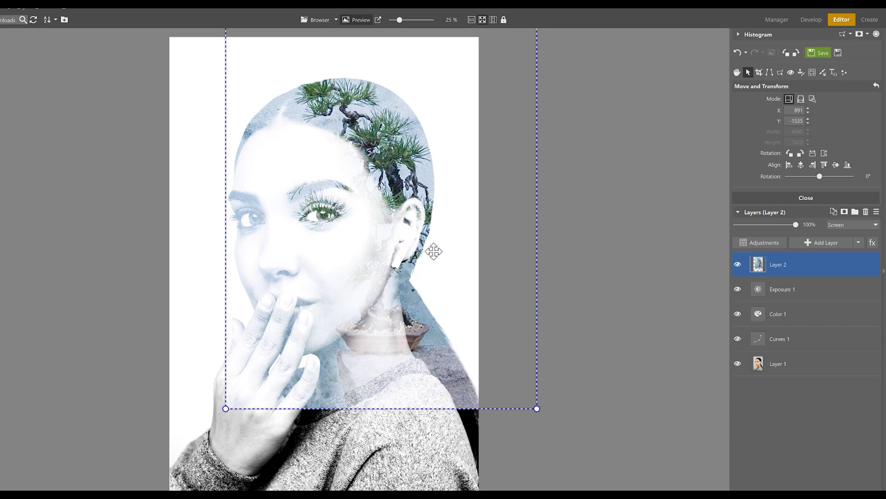
pyautogui.press('Escape')
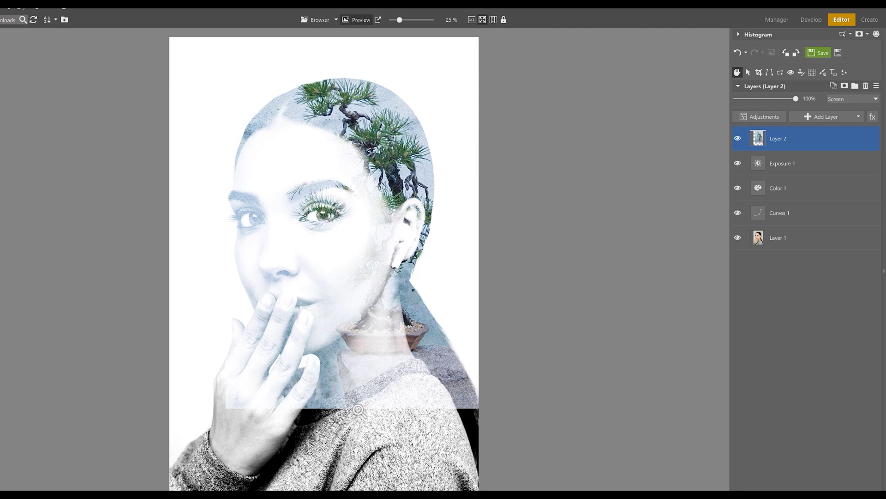
# - Add a white Reveal All mask to the bonsai layer, Layer 2
pyautogui.scroll(2, 350, 398)
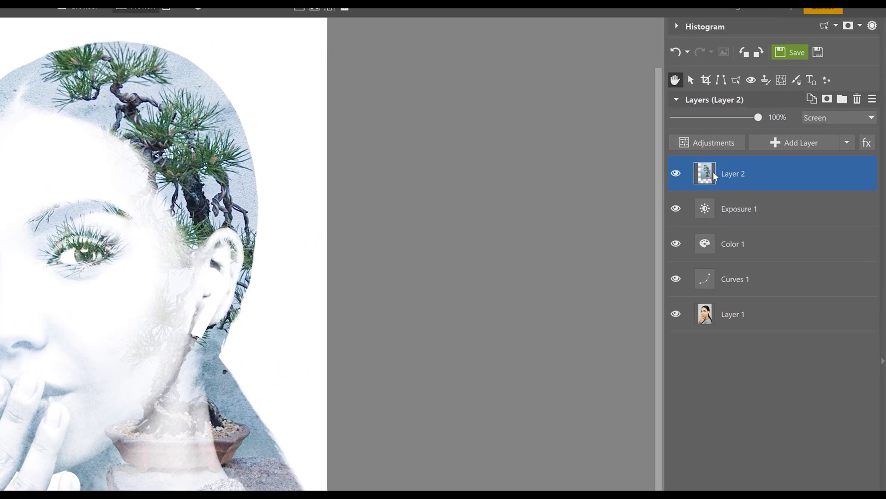
pyautogui.rightClick(758, 139)
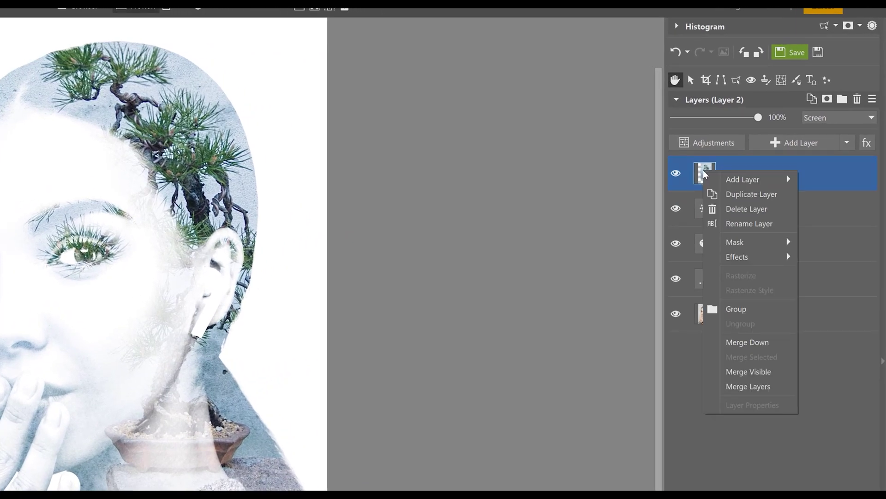
pyautogui.moveTo(757, 250)
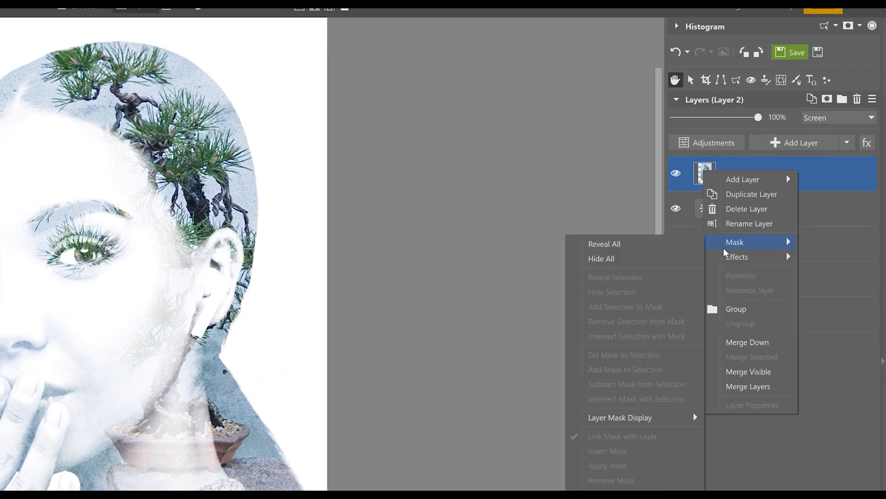
pyautogui.click(614, 245)
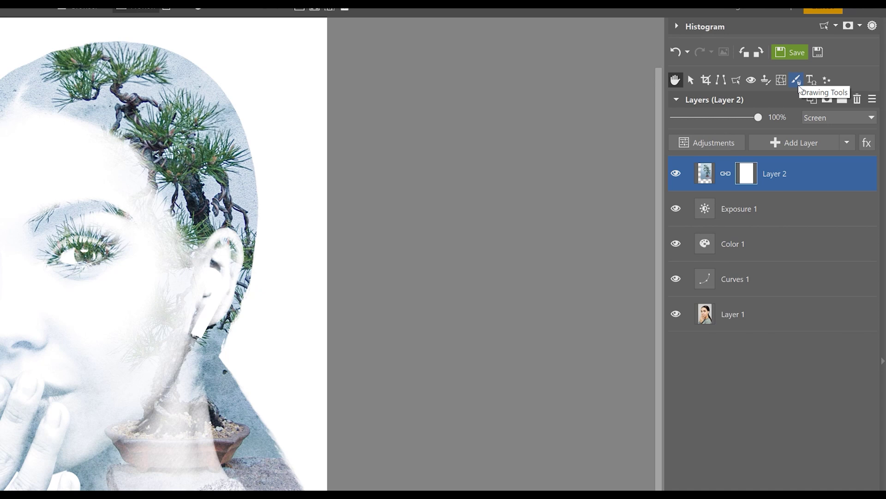
# - Paint on the mask with a 20% opacity brush to hide the bonsai over the hand and shoulder
pyautogui.click(800, 87)
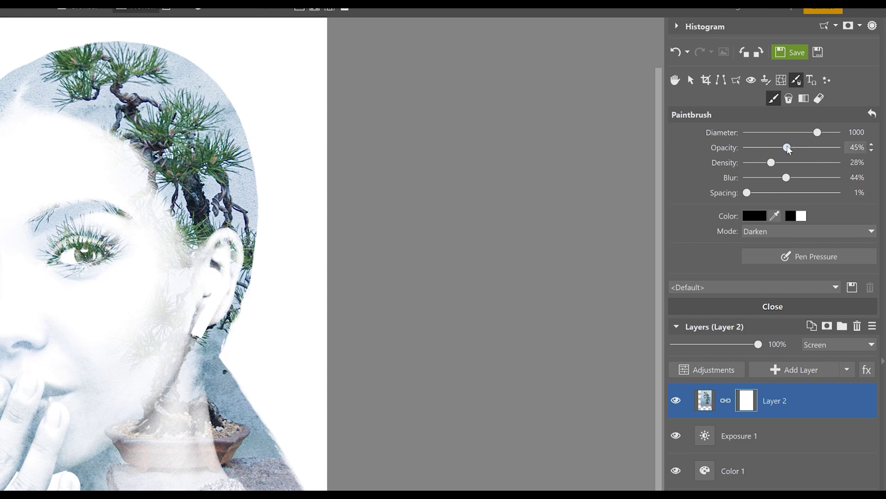
pyautogui.moveTo(787, 148); pyautogui.dragTo(764, 148)
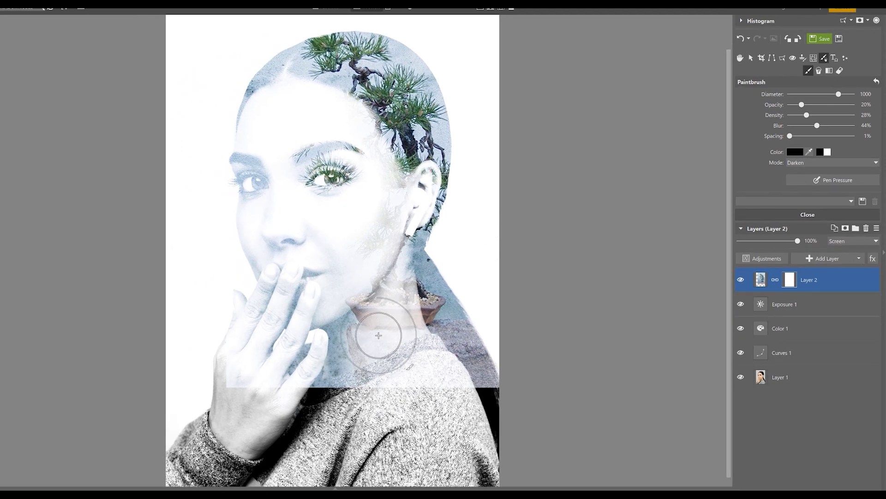
pyautogui.moveTo(250, 358)
pyautogui.mouseDown()
pyautogui.moveTo(224, 368)
pyautogui.moveTo(239, 391)
pyautogui.moveTo(233, 369)
pyautogui.mouseUp()
pyautogui.moveTo(445, 374)
pyautogui.mouseDown()
pyautogui.moveTo(450, 386)
pyautogui.moveTo(364, 378)
pyautogui.moveTo(465, 378)
pyautogui.moveTo(347, 382)
pyautogui.moveTo(253, 366)
pyautogui.moveTo(495, 382)
pyautogui.mouseUp()
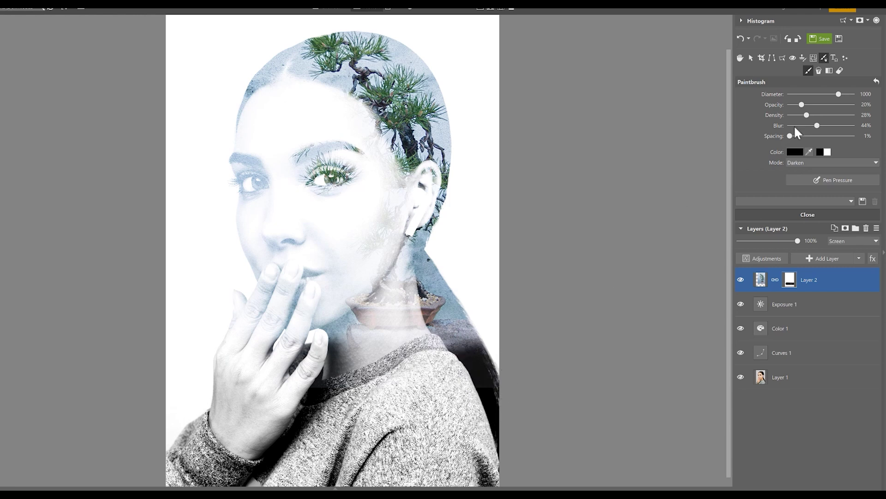
# - Check the red mask overlay, then mask the bonsai away beside the neck and hair
pyautogui.click(860, 41)
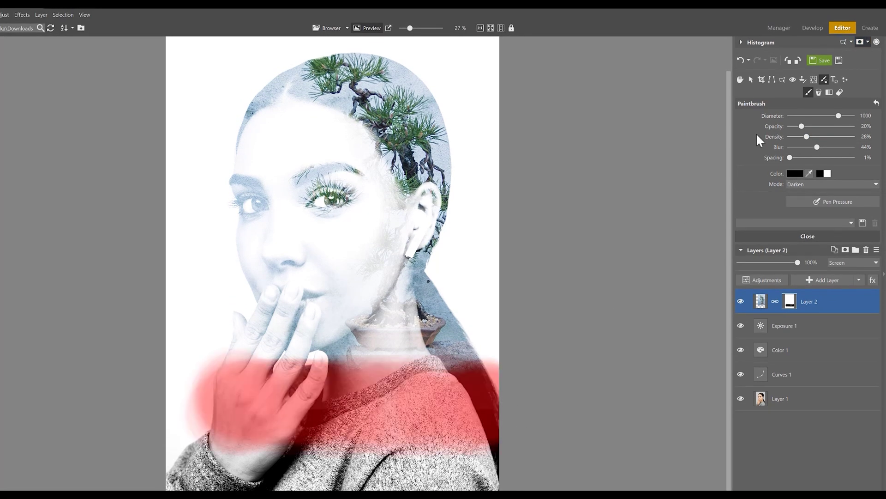
pyautogui.click(860, 42)
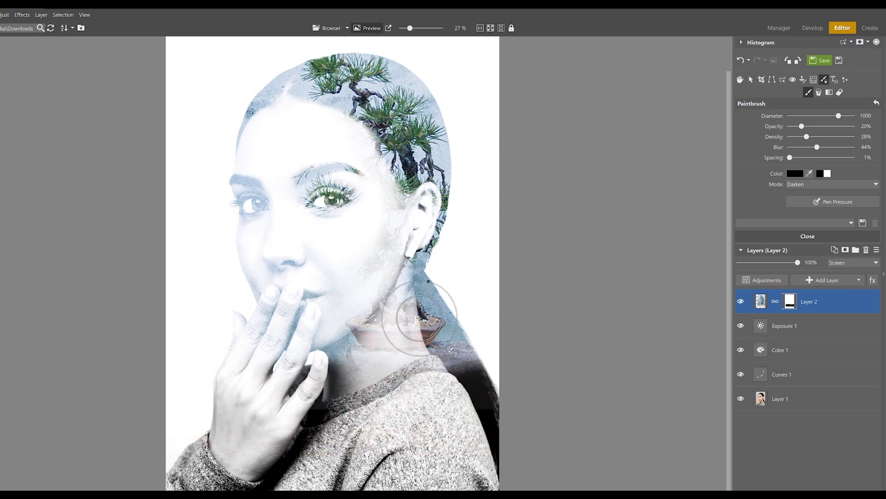
pyautogui.moveTo(471, 339)
pyautogui.mouseDown()
pyautogui.moveTo(352, 374)
pyautogui.moveTo(407, 384)
pyautogui.moveTo(456, 361)
pyautogui.moveTo(437, 314)
pyautogui.moveTo(361, 367)
pyautogui.moveTo(368, 335)
pyautogui.moveTo(416, 318)
pyautogui.moveTo(432, 299)
pyautogui.moveTo(267, 411)
pyautogui.moveTo(235, 356)
pyautogui.moveTo(330, 369)
pyautogui.moveTo(280, 346)
pyautogui.moveTo(260, 310)
pyautogui.moveTo(241, 124)
pyautogui.moveTo(246, 84)
pyautogui.moveTo(273, 57)
pyautogui.moveTo(265, 61)
pyautogui.moveTo(242, 94)
pyautogui.moveTo(236, 217)
pyautogui.moveTo(274, 312)
pyautogui.moveTo(249, 186)
pyautogui.moveTo(304, 334)
pyautogui.moveTo(441, 298)
pyautogui.moveTo(431, 321)
pyautogui.moveTo(447, 289)
pyautogui.moveTo(469, 316)
pyautogui.moveTo(345, 206)
pyautogui.moveTo(273, 48)
pyautogui.mouseUp()
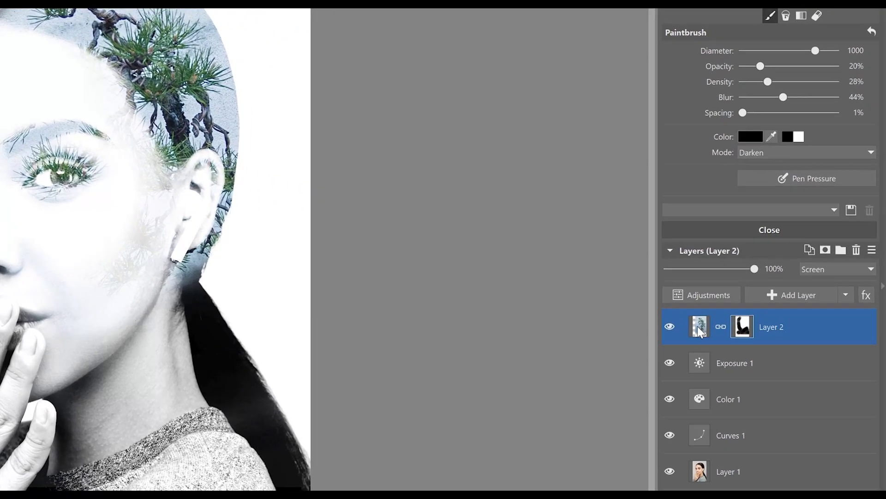
# - Apply Quick Edits to the bonsai image: Temperature 7400, Tint 3, Exposure -0.3, Saturation 0
pyautogui.click(700, 329)
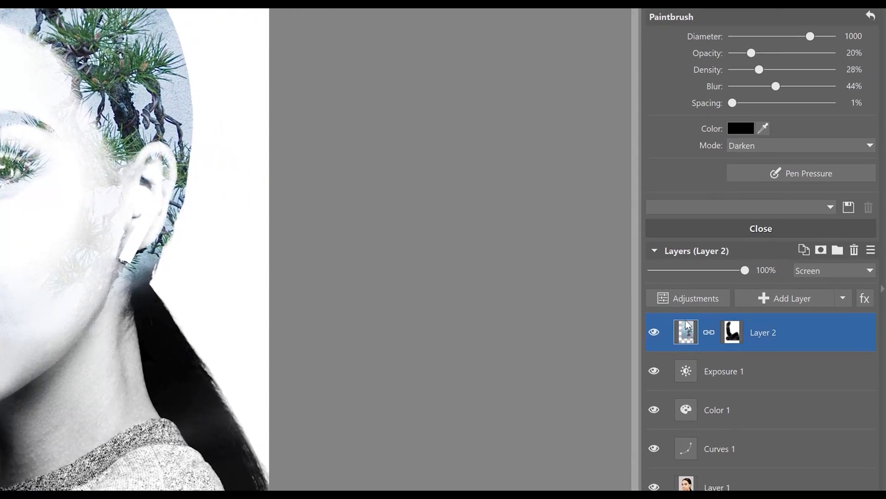
pyautogui.click(690, 305)
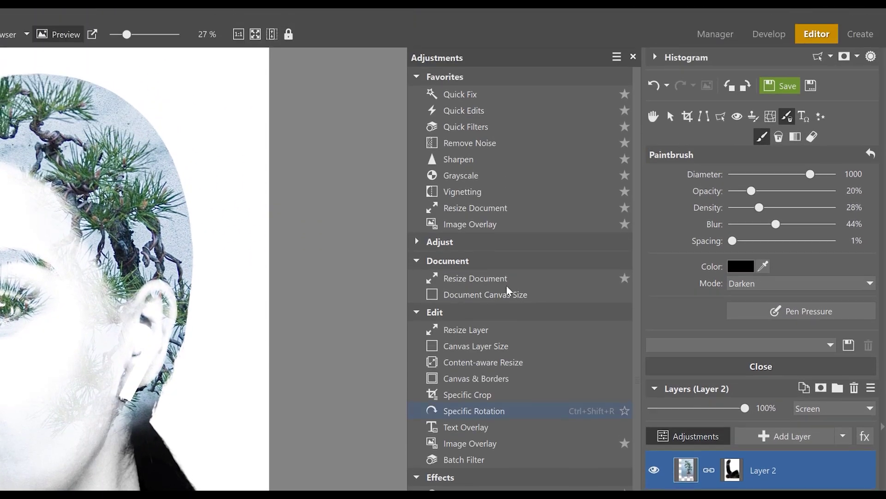
pyautogui.click(483, 113)
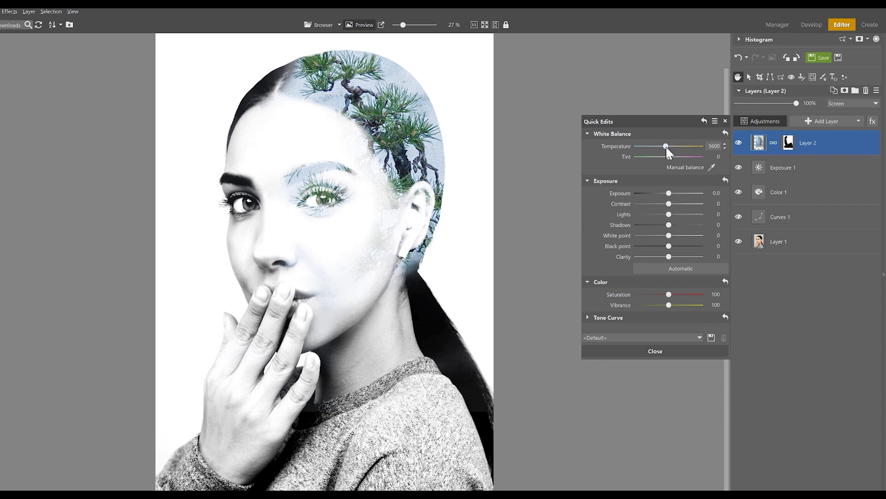
pyautogui.moveTo(666, 145); pyautogui.dragTo(682, 144)
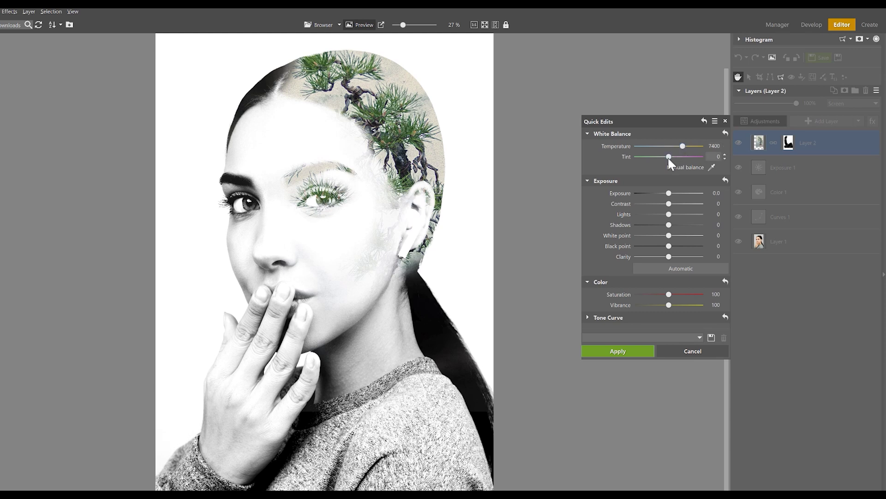
pyautogui.moveTo(674, 158); pyautogui.dragTo(669, 158)
pyautogui.moveTo(669, 193); pyautogui.dragTo(667, 194)
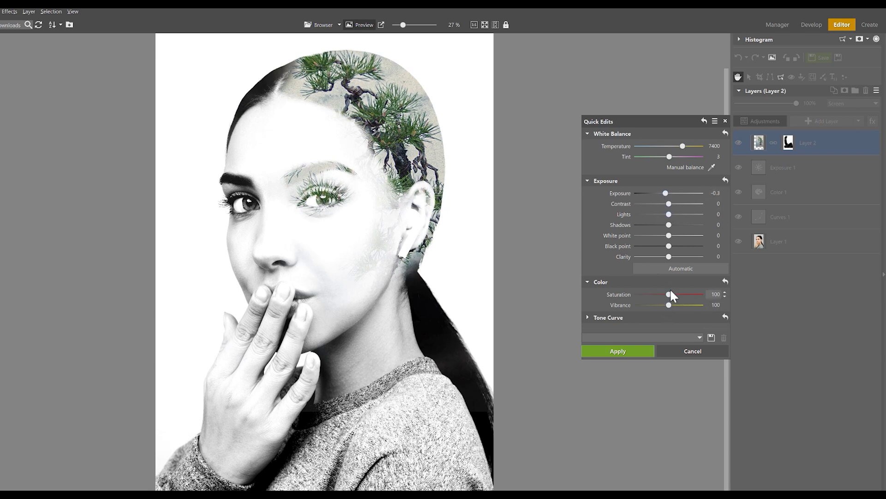
pyautogui.moveTo(669, 294); pyautogui.dragTo(600, 299)
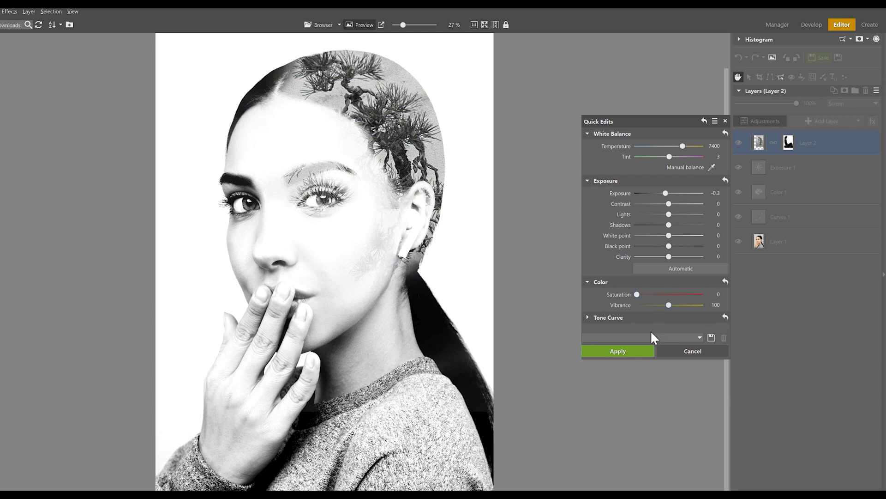
pyautogui.click(640, 350)
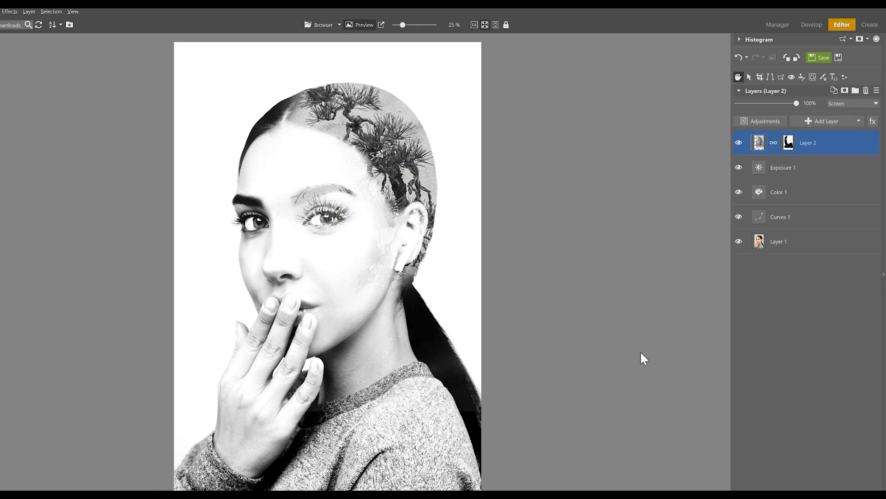